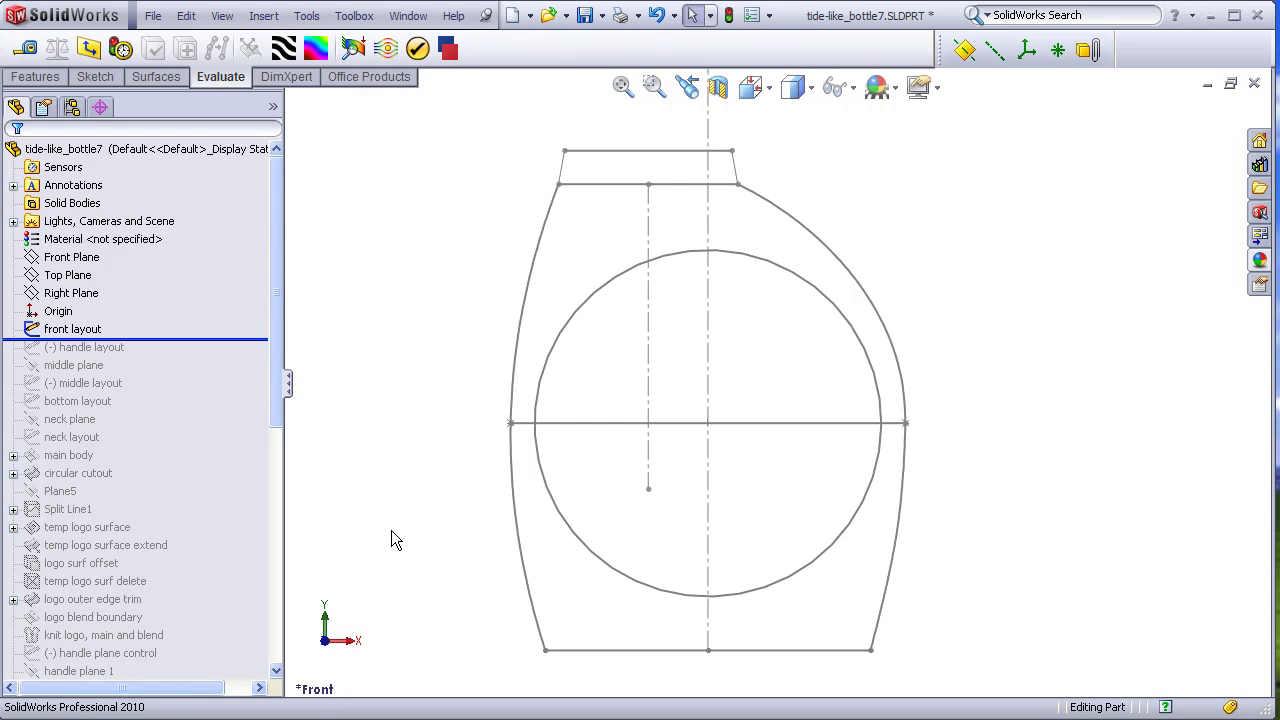
- Roll the part forward through the handle layout, middle plane and middle layout, then view from Top
{"action": "left_click_drag", "start_coordinate": [248, 341], "coordinate": [238, 357]}
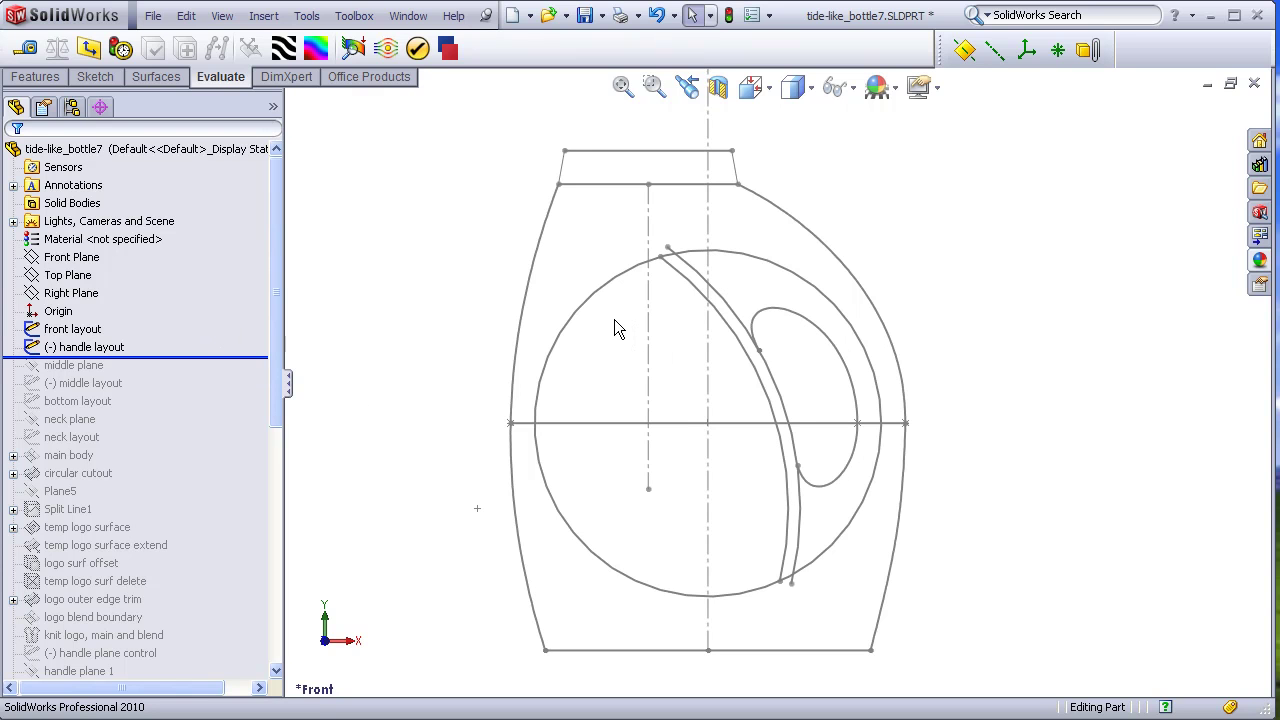
{"action": "left_click", "coordinate": [73, 364]}
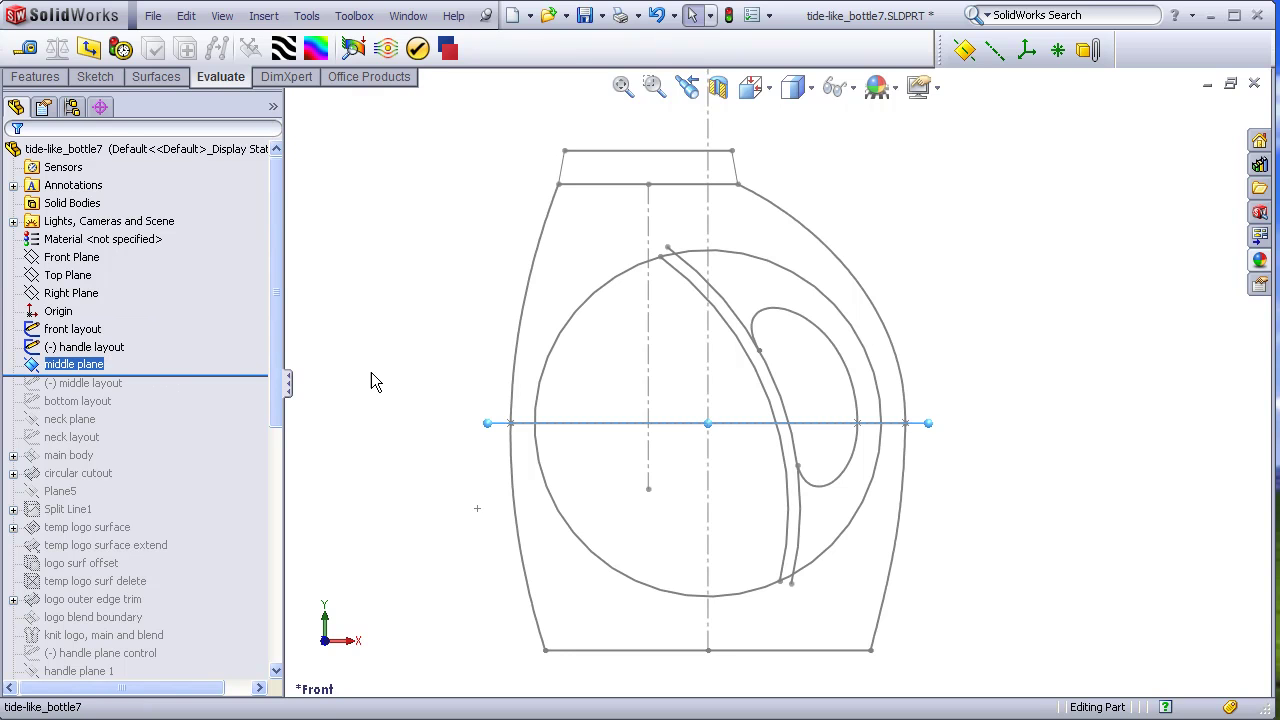
{"action": "left_click_drag", "start_coordinate": [258, 374], "coordinate": [260, 392]}
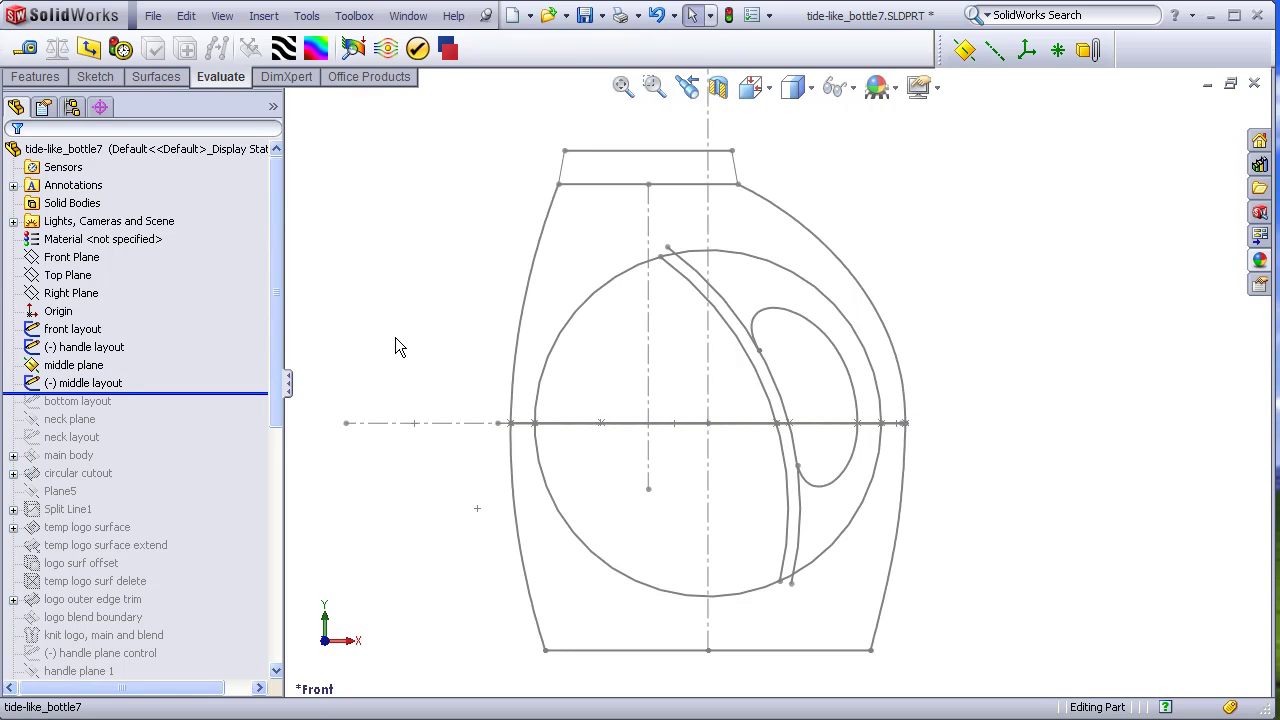
{"action": "left_click", "coordinate": [751, 87]}
{"action": "left_click", "coordinate": [785, 124]}
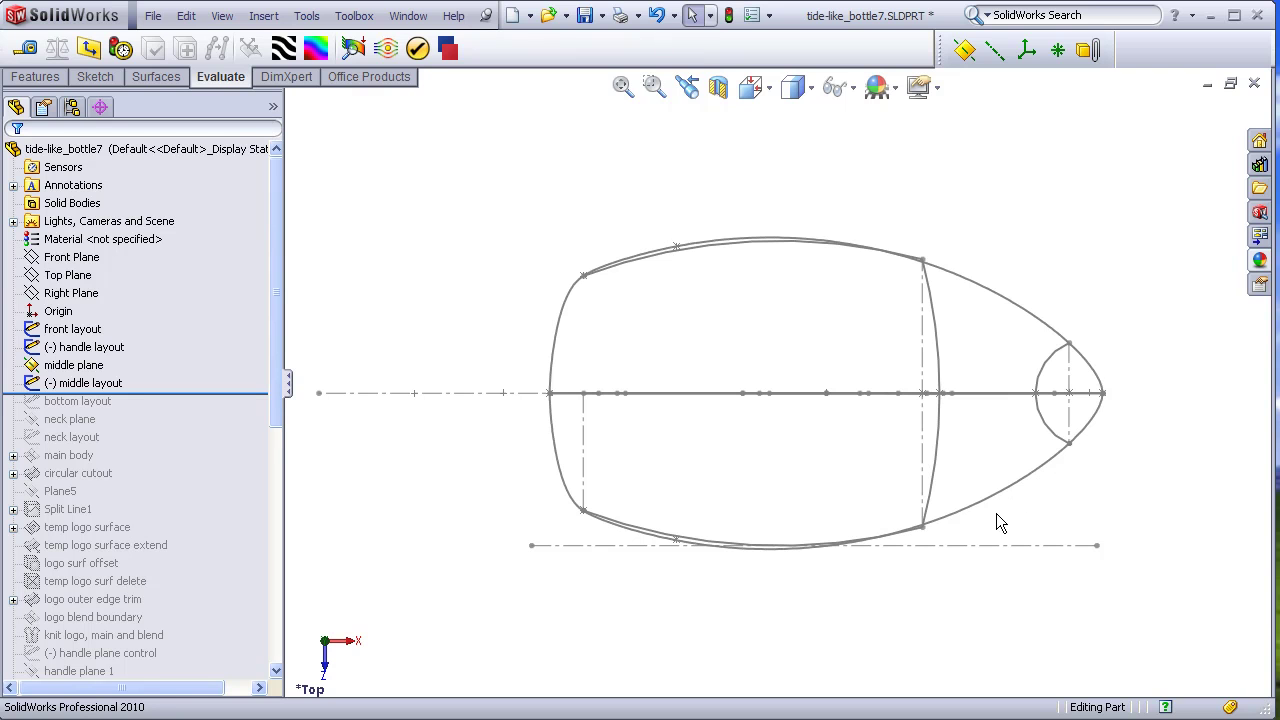
{"action": "scroll", "coordinate": [985, 516], "scroll_direction": "down", "scroll_amount": 3}
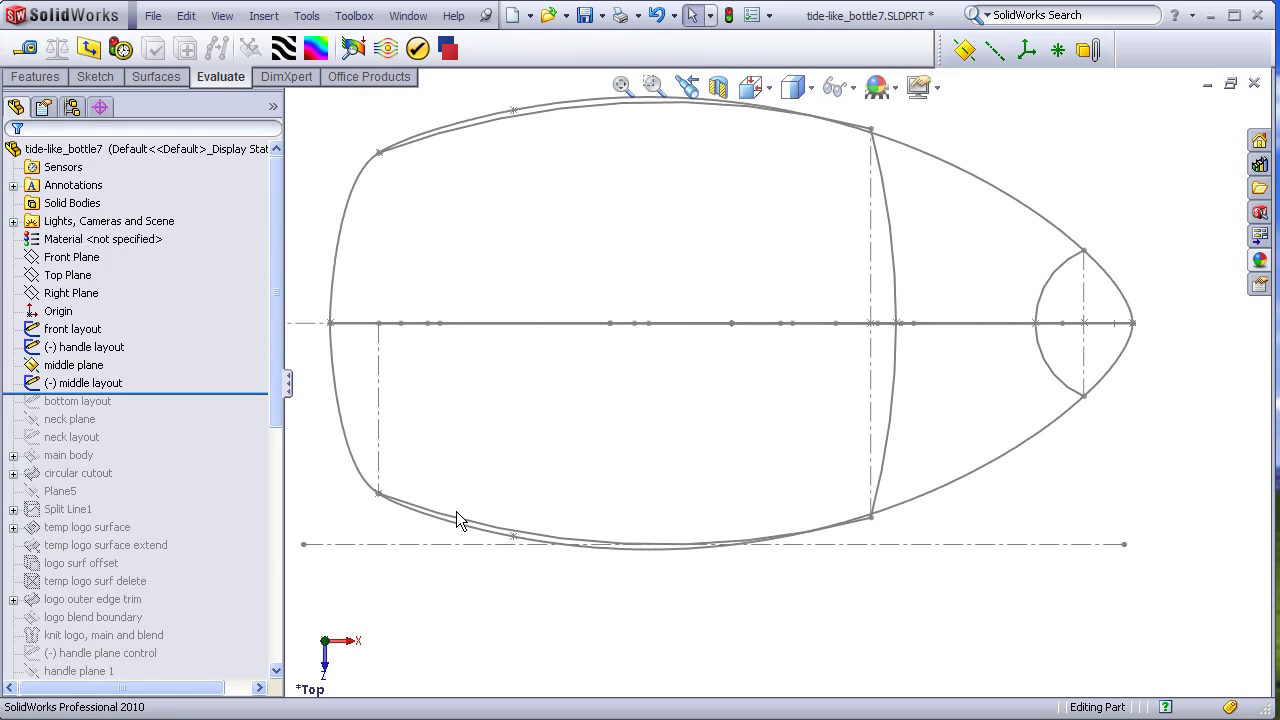
{"action": "left_click", "coordinate": [472, 519]}
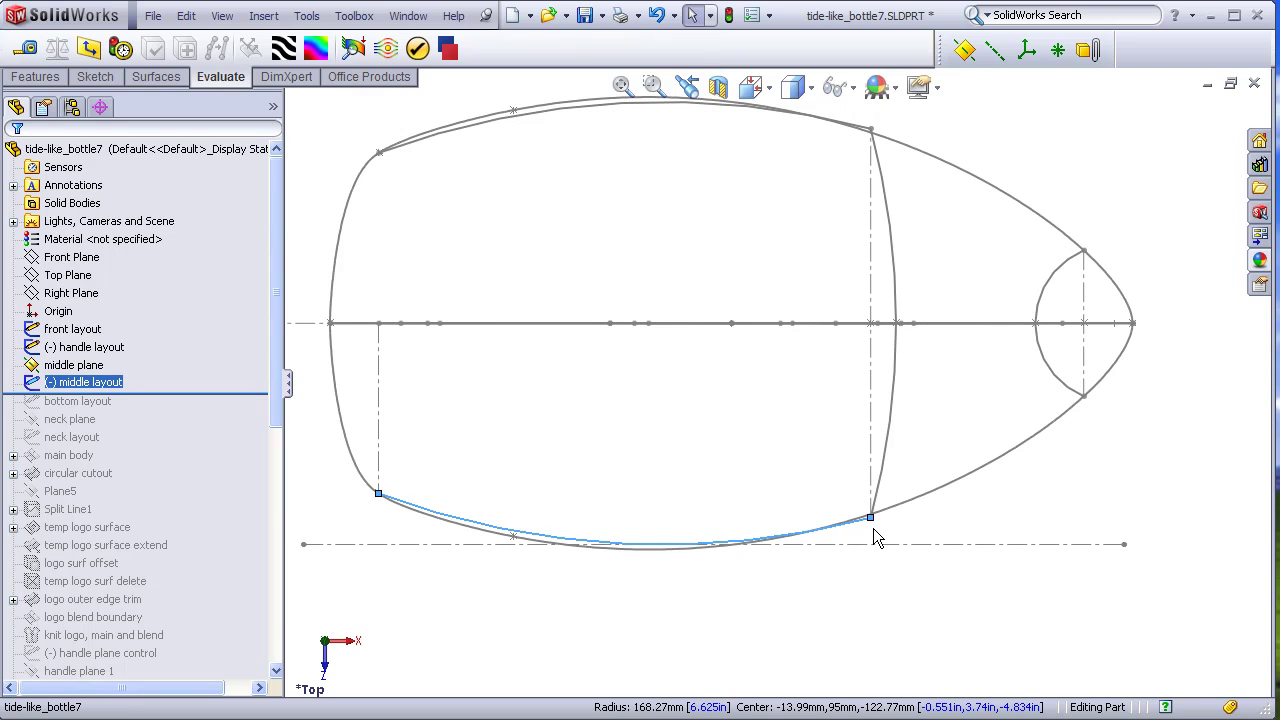
{"action": "mouse_move", "coordinate": [875, 537]}
{"action": "middle_mouse_down"}
{"action": "mouse_move", "coordinate": [877, 367]}
{"action": "mouse_move", "coordinate": [749, 246]}
{"action": "mouse_move", "coordinate": [823, 289]}
{"action": "mouse_move", "coordinate": [846, 326]}
{"action": "mouse_move", "coordinate": [835, 322]}
{"action": "middle_mouse_up"}
{"action": "scroll", "coordinate": [714, 544], "scroll_direction": "down", "scroll_amount": 4}
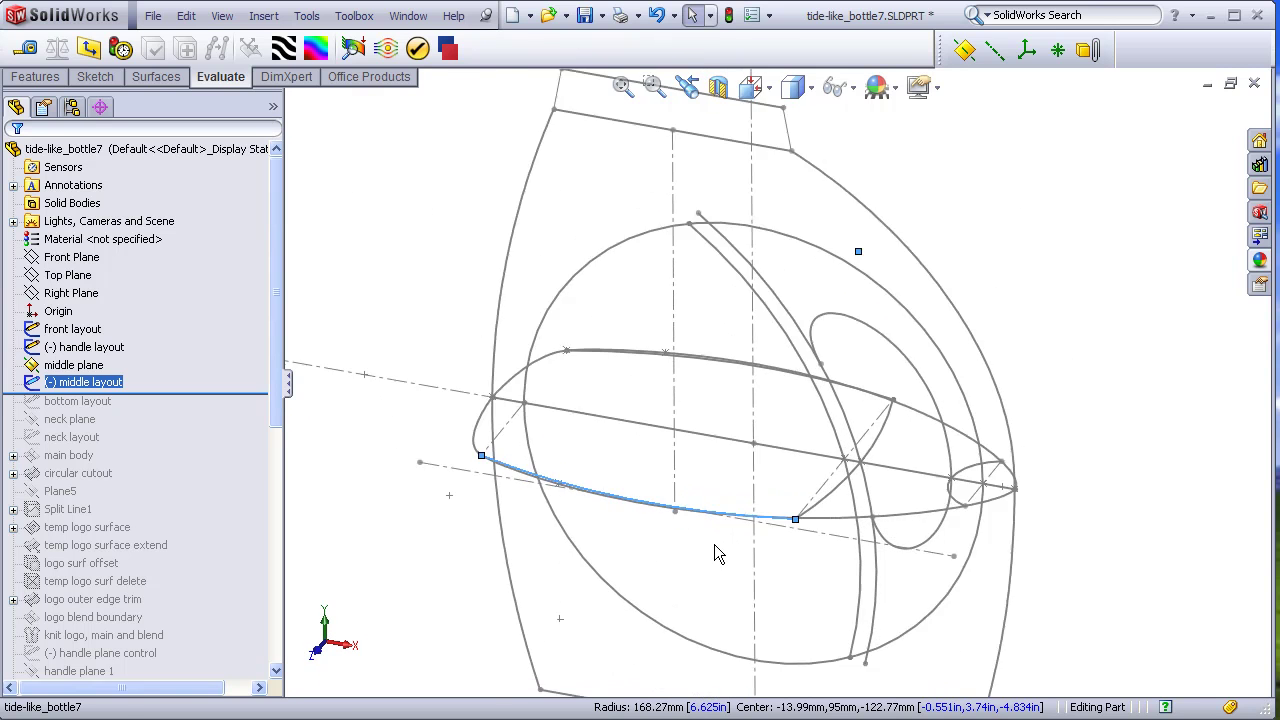
{"action": "left_click", "coordinate": [680, 578]}
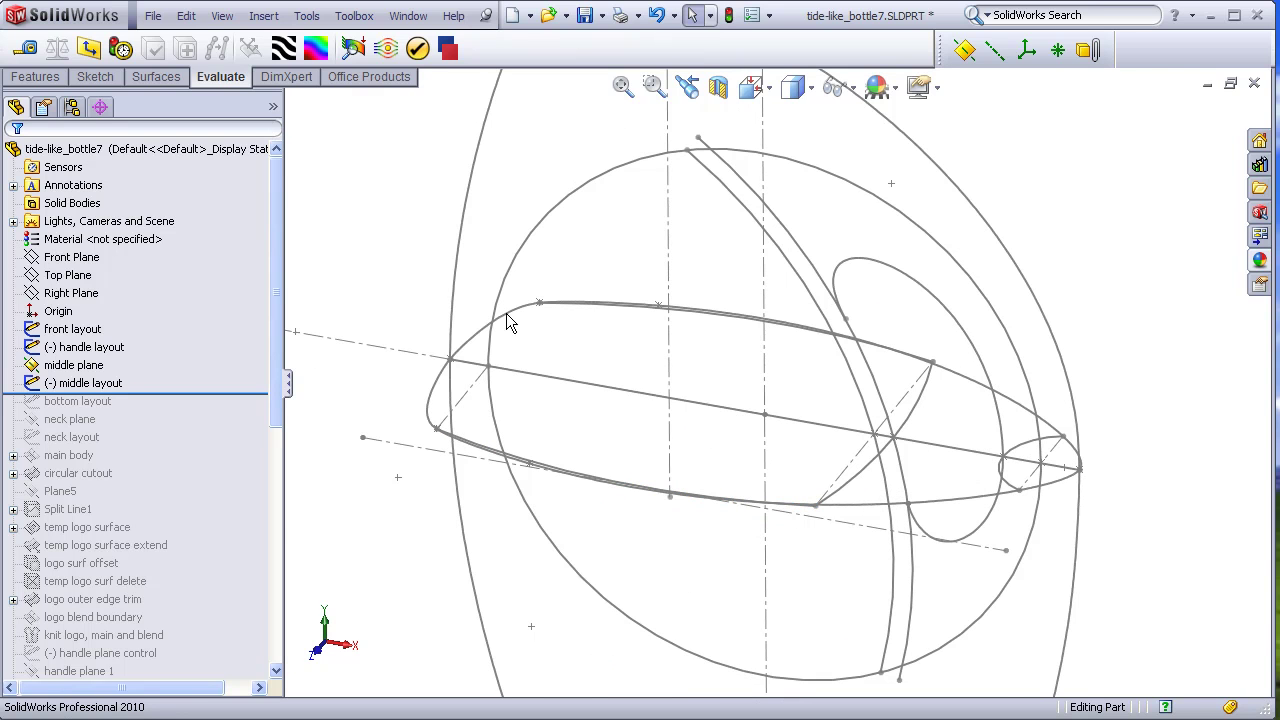
{"action": "scroll", "coordinate": [485, 420], "scroll_direction": "down", "scroll_amount": 2}
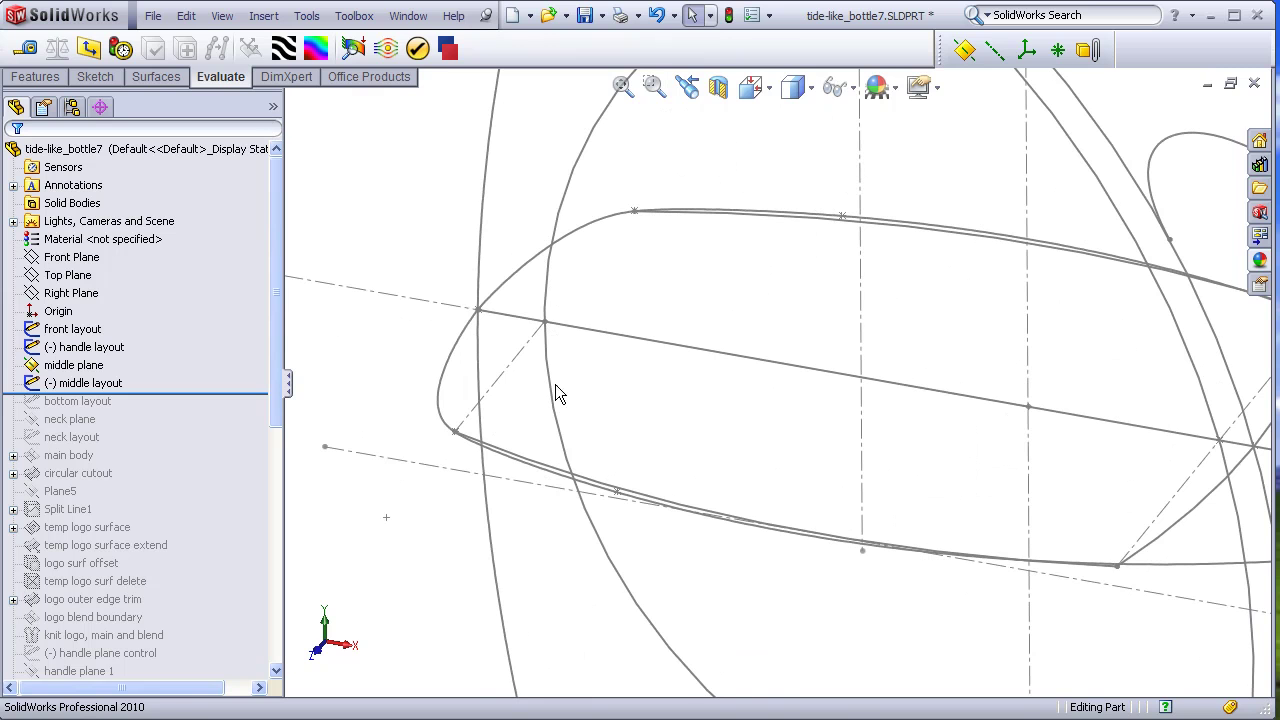
{"action": "mouse_move", "coordinate": [701, 479]}
{"action": "middle_mouse_down"}
{"action": "mouse_move", "coordinate": [839, 524]}
{"action": "mouse_move", "coordinate": [1069, 460]}
{"action": "middle_mouse_up"}
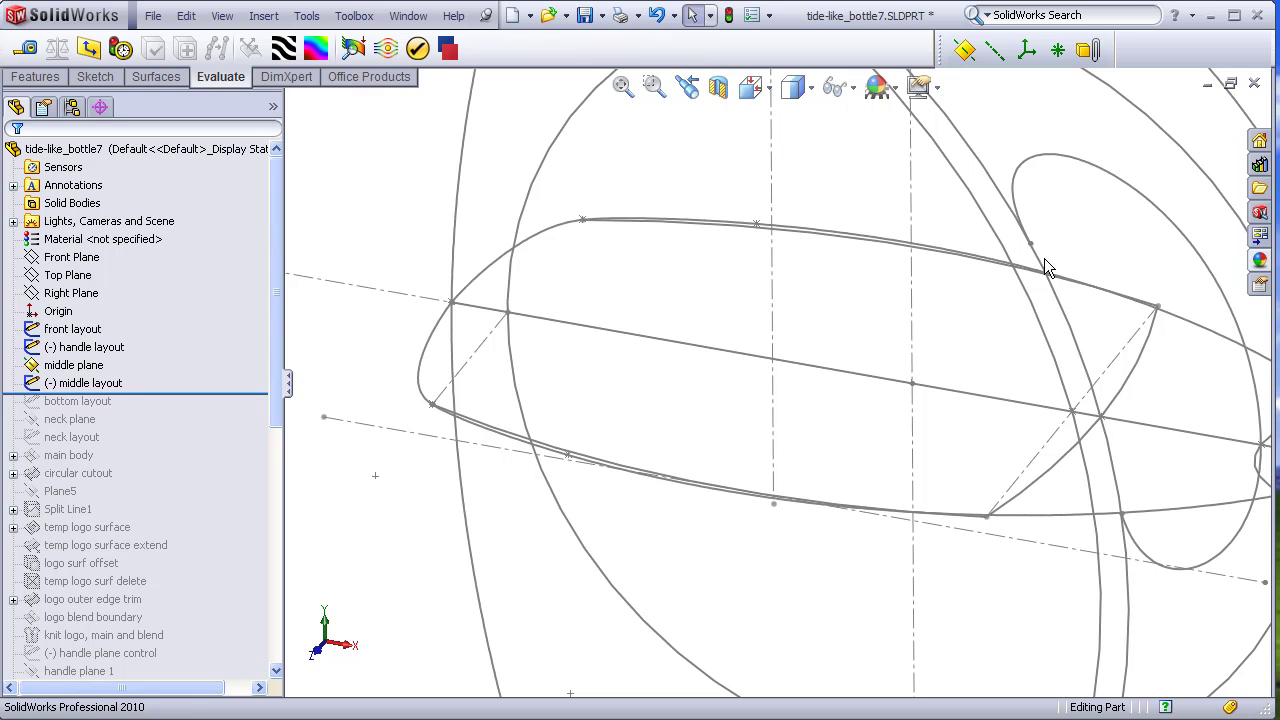
{"action": "mouse_move", "coordinate": [1108, 487]}
{"action": "middle_mouse_down"}
{"action": "mouse_move", "coordinate": [1111, 498]}
{"action": "mouse_move", "coordinate": [1143, 434]}
{"action": "mouse_move", "coordinate": [1023, 296]}
{"action": "middle_mouse_up"}
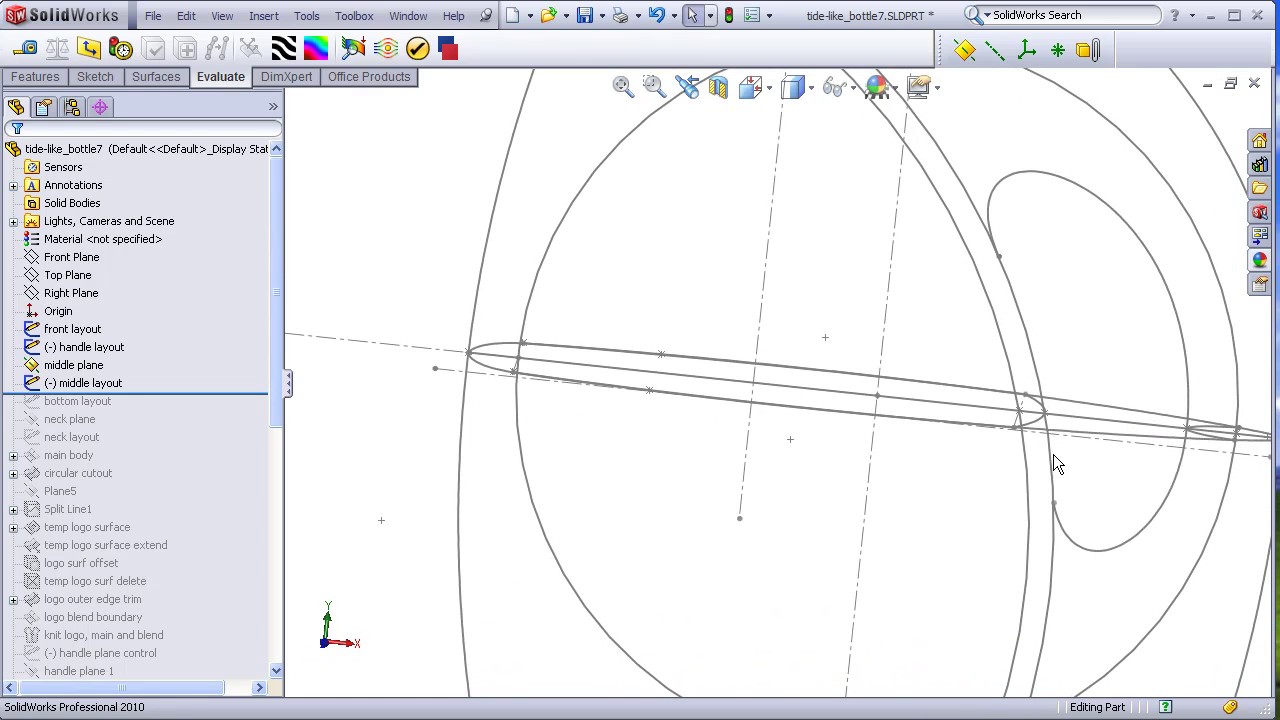
{"action": "key", "text": "ctrl+5"}
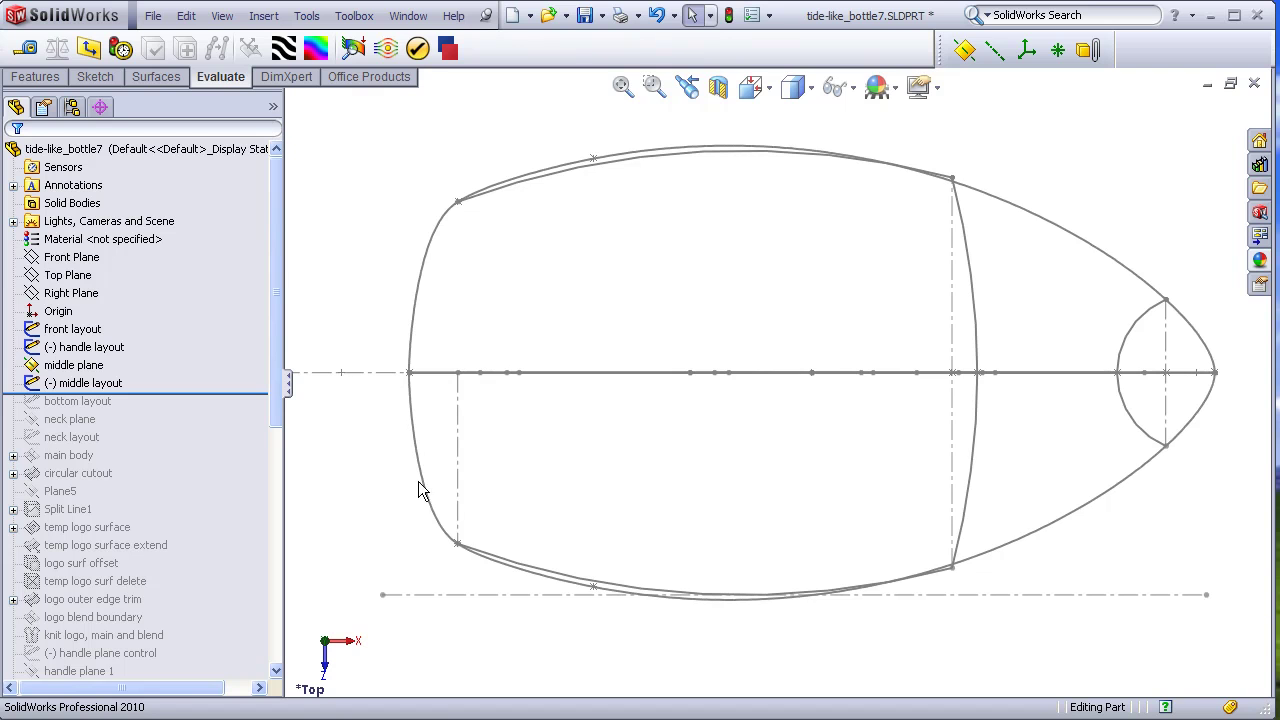
- Zoom in on the top-view profile of the bottle layout sketches
{"action": "scroll", "coordinate": [481, 528], "scroll_direction": "down", "scroll_amount": 5}
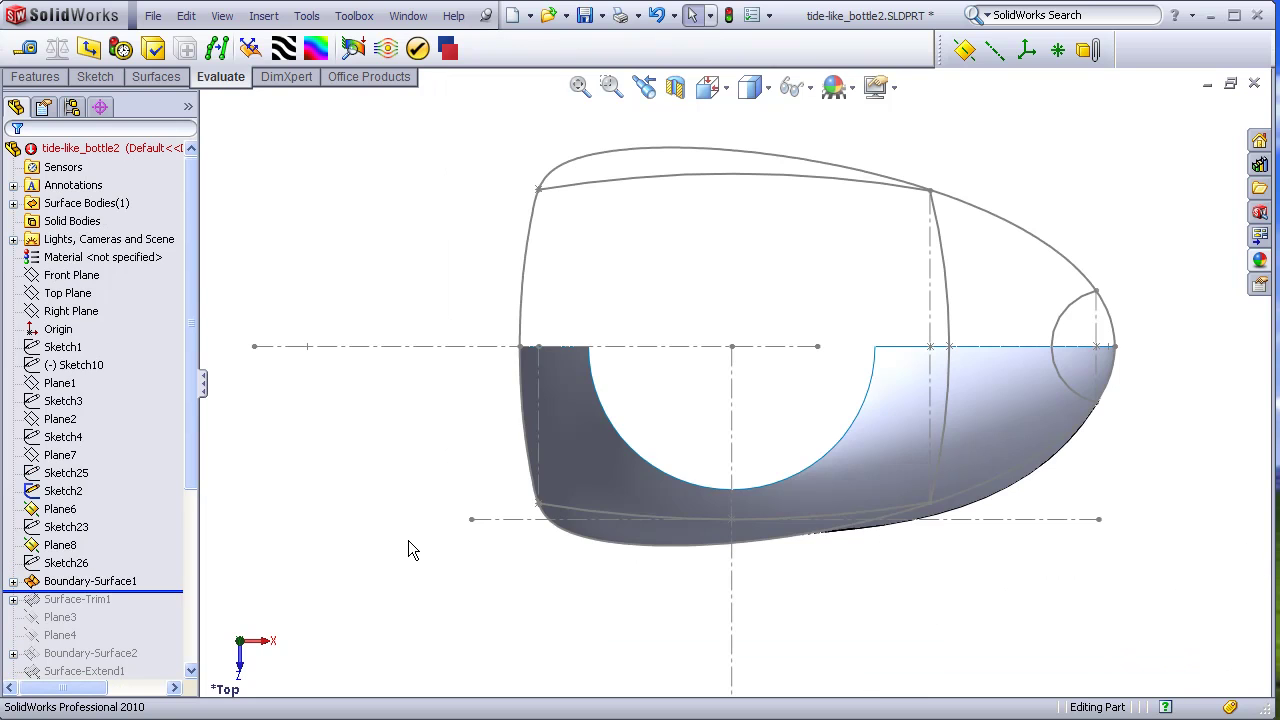
- Move the rollback bar around the boundary surface, ending with the trimmed surface included
{"action": "key", "text": "Up"}
{"action": "key", "text": "Up"}
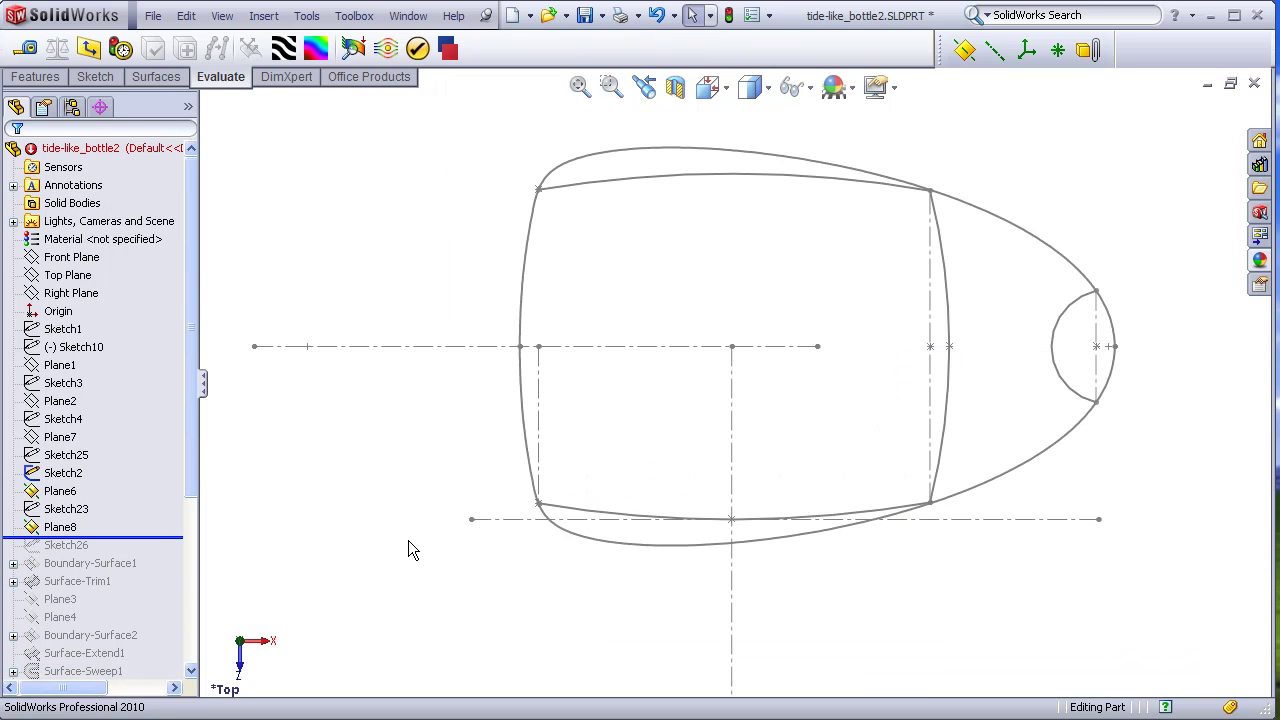
{"action": "key", "text": "Up"}
{"action": "left_click_drag", "start_coordinate": [171, 518], "coordinate": [171, 572]}
{"action": "key", "text": "Up"}
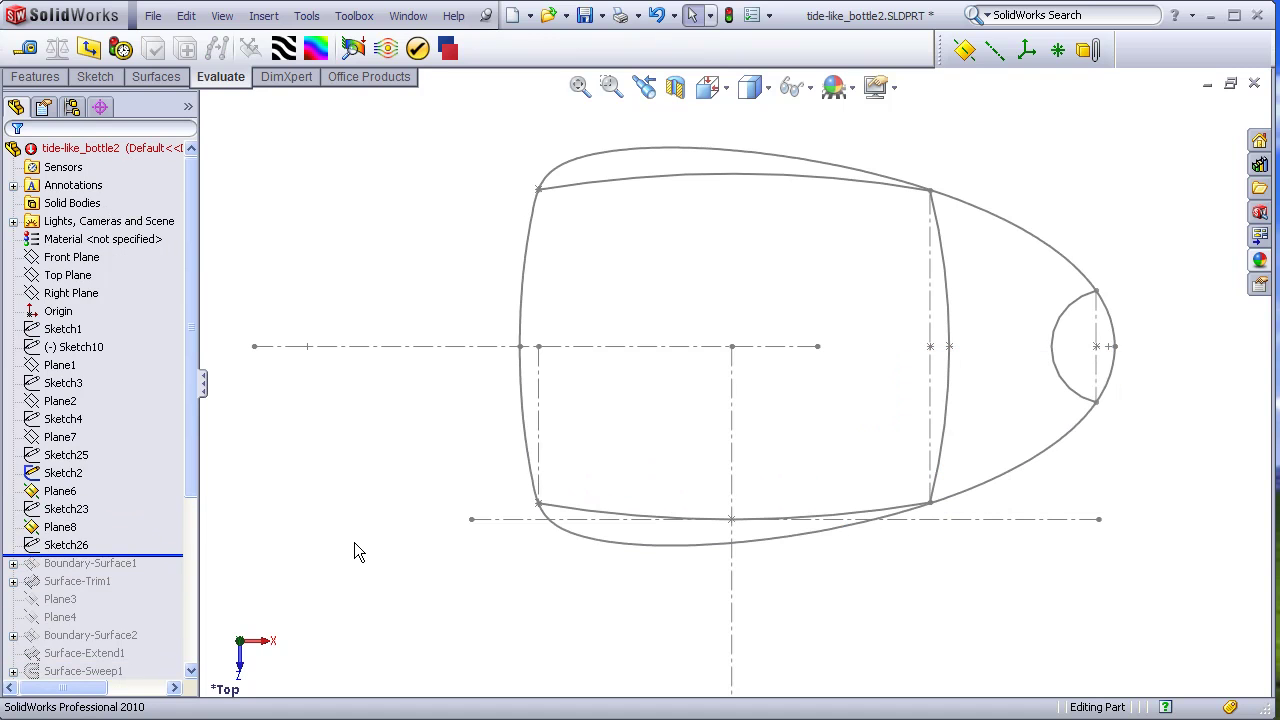
{"action": "left_click_drag", "start_coordinate": [177, 555], "coordinate": [177, 608]}
- Orbit the bottle to inspect the oval cutout from several angles
{"action": "mouse_move", "coordinate": [422, 590]}
{"action": "middle_mouse_down"}
{"action": "mouse_move", "coordinate": [426, 346]}
{"action": "mouse_move", "coordinate": [749, 457]}
{"action": "mouse_move", "coordinate": [846, 394]}
{"action": "mouse_move", "coordinate": [675, 538]}
{"action": "middle_mouse_up"}
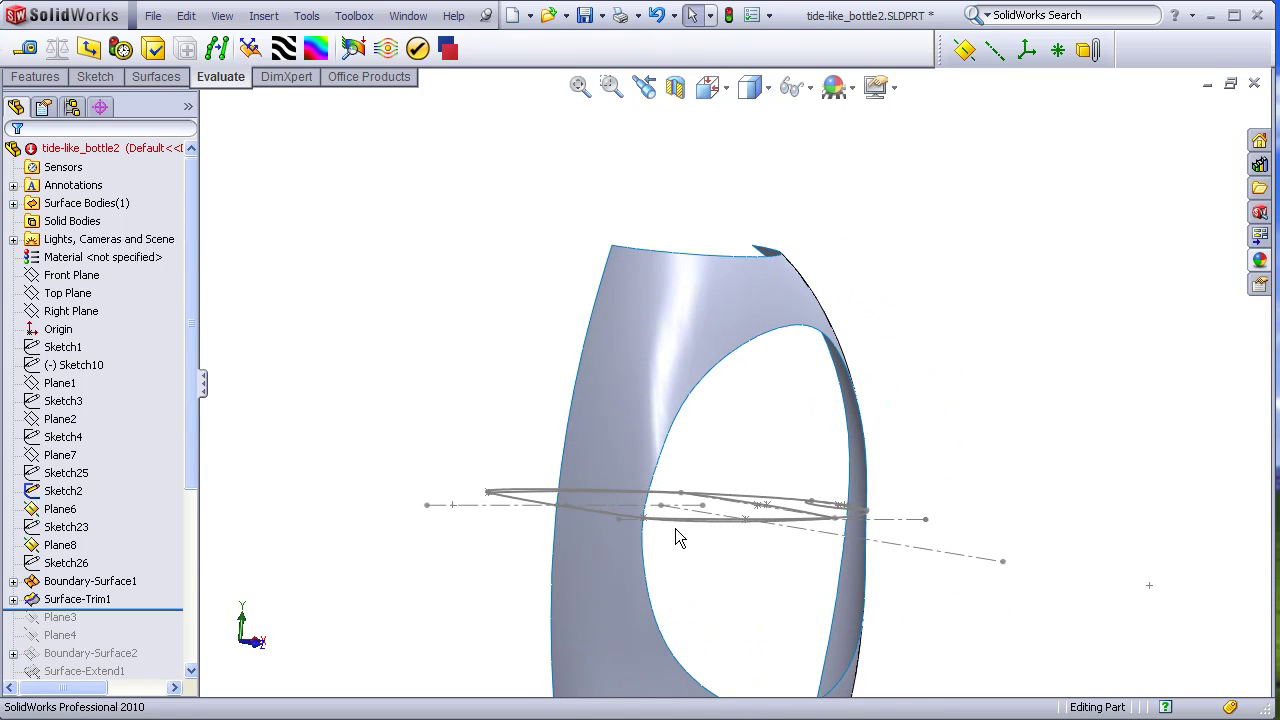
{"action": "mouse_move", "coordinate": [548, 494]}
{"action": "middle_mouse_down"}
{"action": "mouse_move", "coordinate": [511, 454]}
{"action": "mouse_move", "coordinate": [469, 443]}
{"action": "middle_mouse_up"}
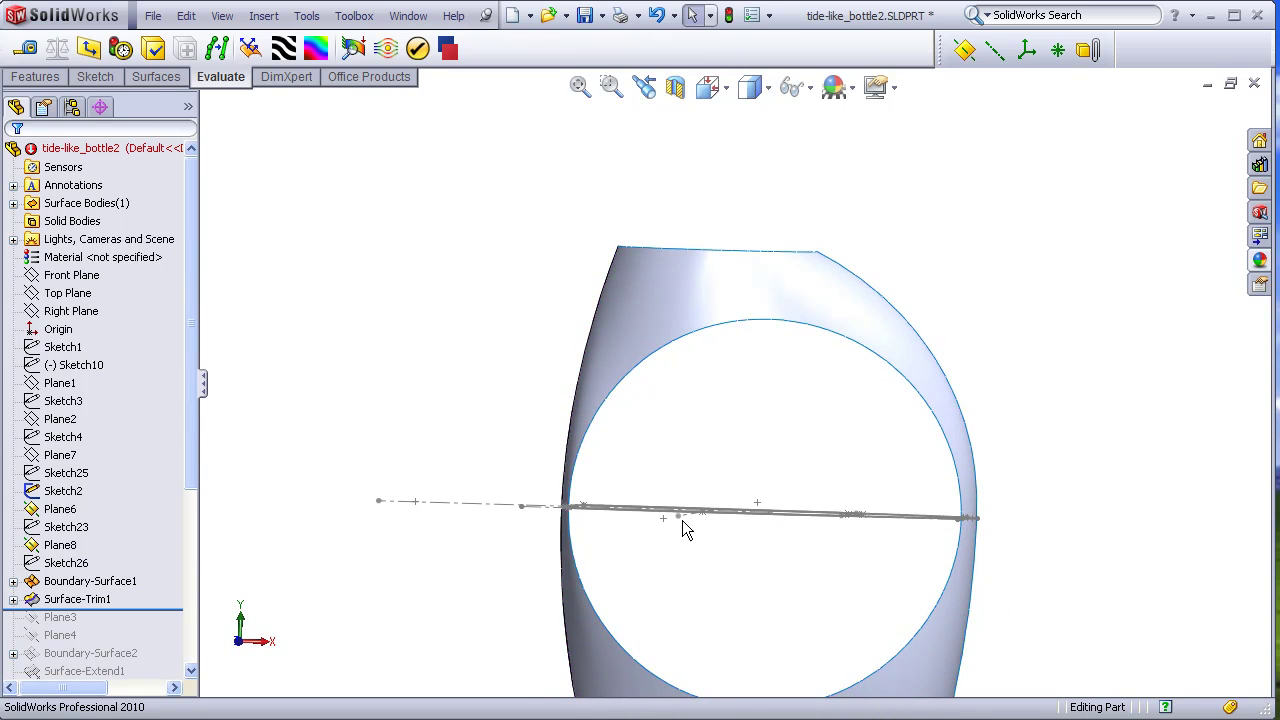
{"action": "middle_click_drag", "start_coordinate": [682, 520], "coordinate": [851, 506]}
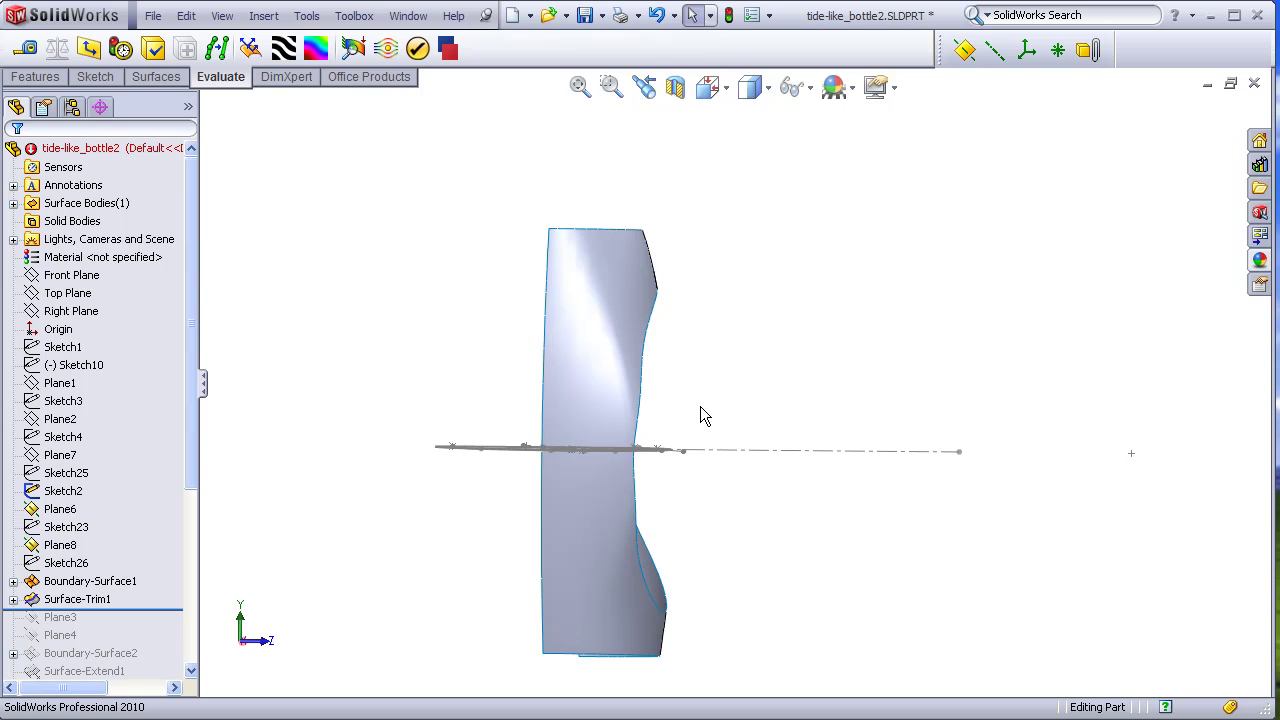
{"action": "middle_click_drag", "start_coordinate": [701, 412], "coordinate": [618, 416]}
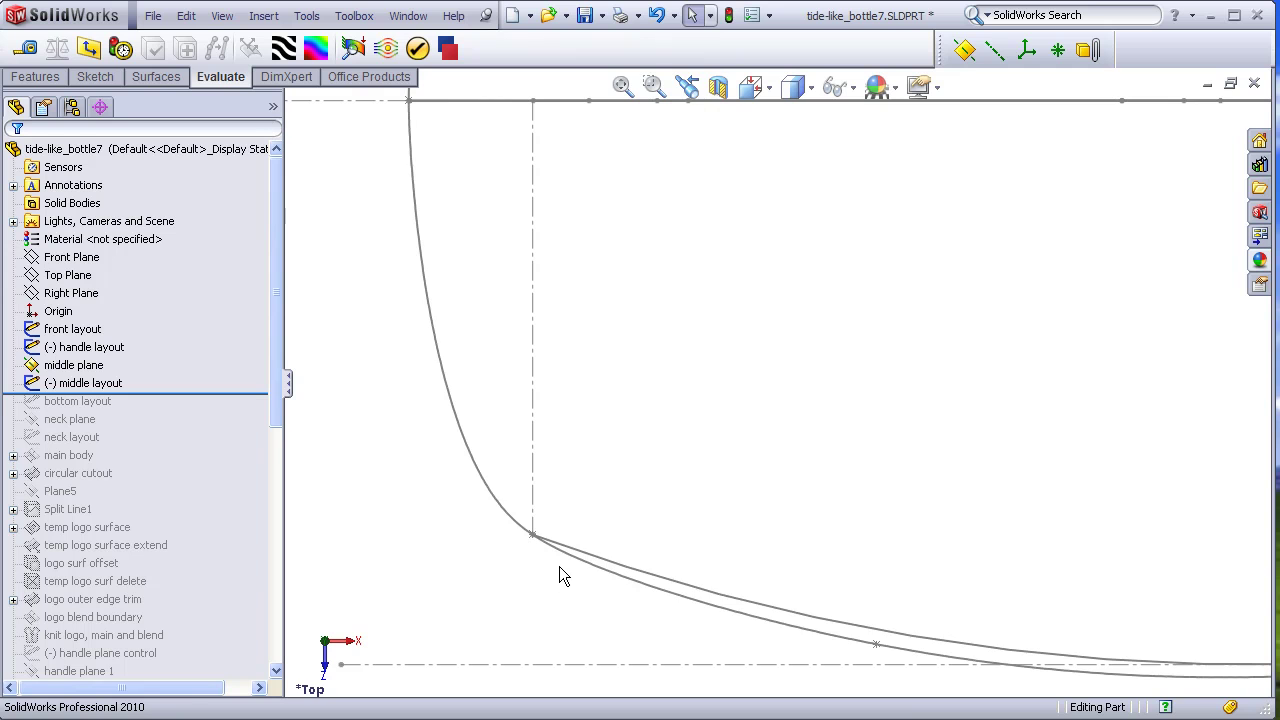
- Zoom out, tilt the view, and show the three layout sketches in Isometric view
{"action": "key", "text": "z"}
{"action": "middle_click_drag", "start_coordinate": [565, 521], "coordinate": [566, 471]}
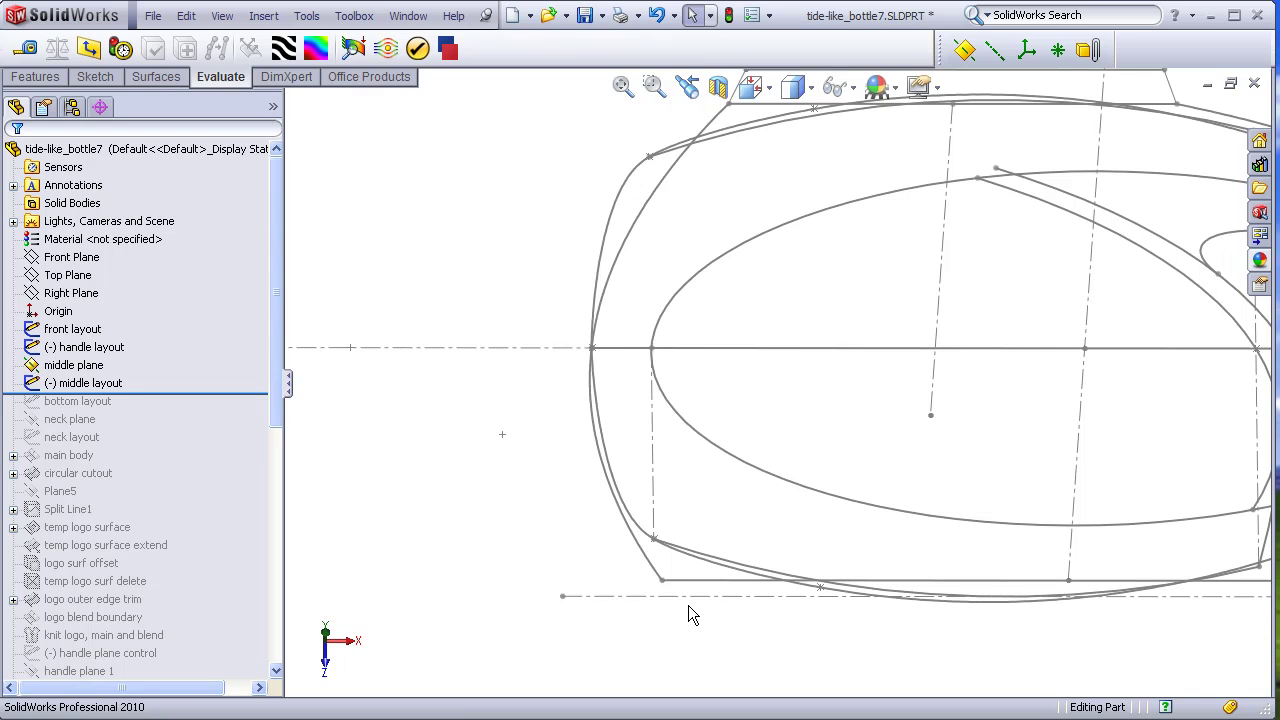
{"action": "key", "text": "ctrl+7"}
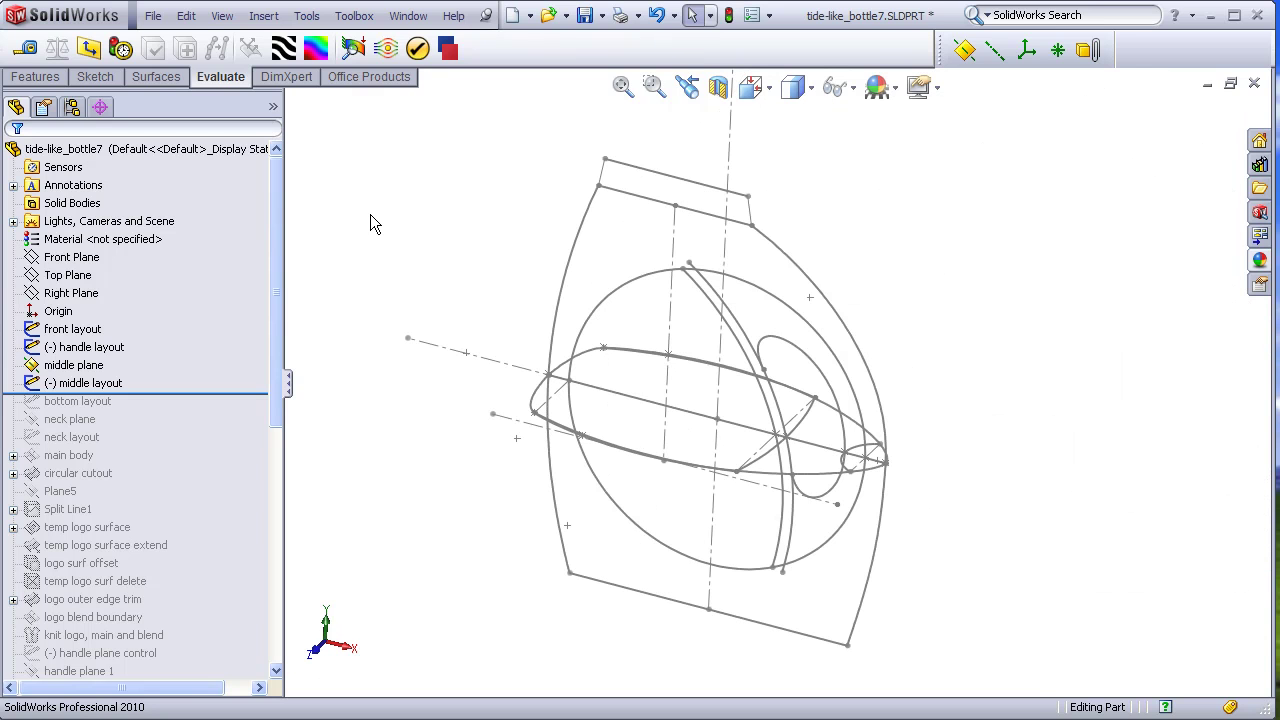
- Roll forward to include the bottom layout and show its base ellipse
{"action": "left_click_drag", "start_coordinate": [254, 393], "coordinate": [256, 410]}
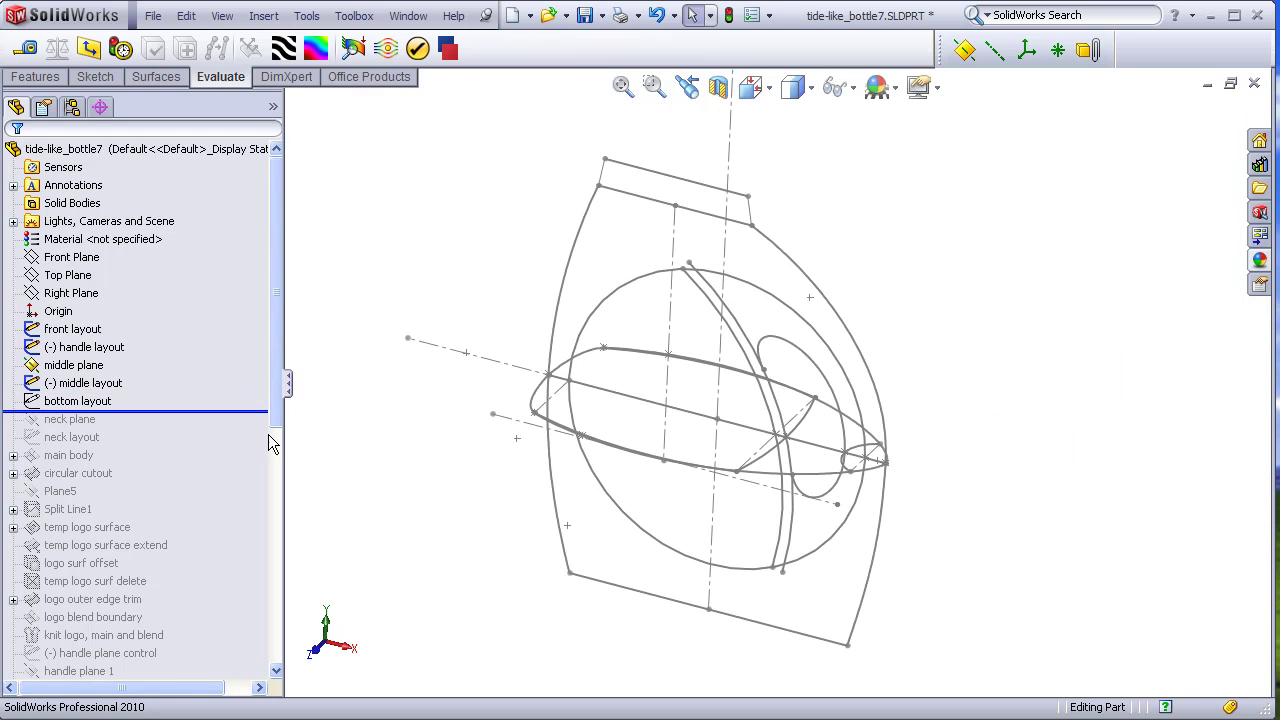
{"action": "left_click", "coordinate": [167, 401]}
{"action": "right_click", "coordinate": [167, 401]}
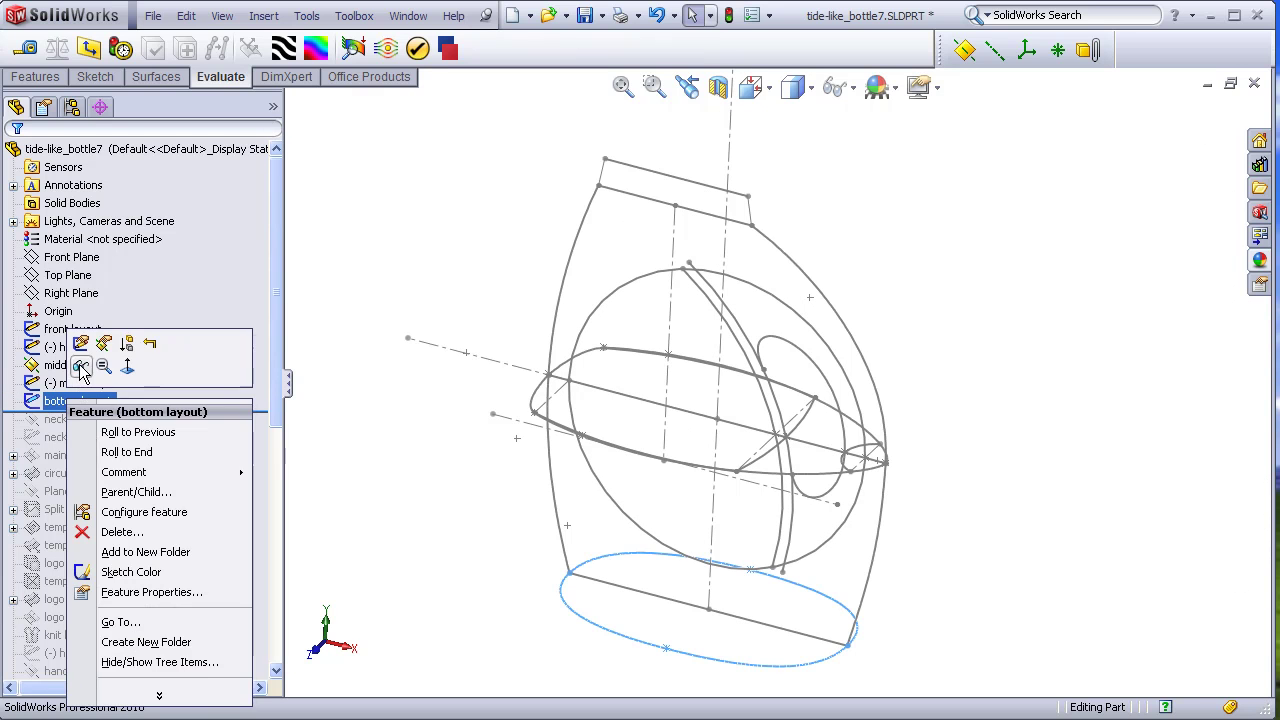
{"action": "left_click", "coordinate": [103, 337]}
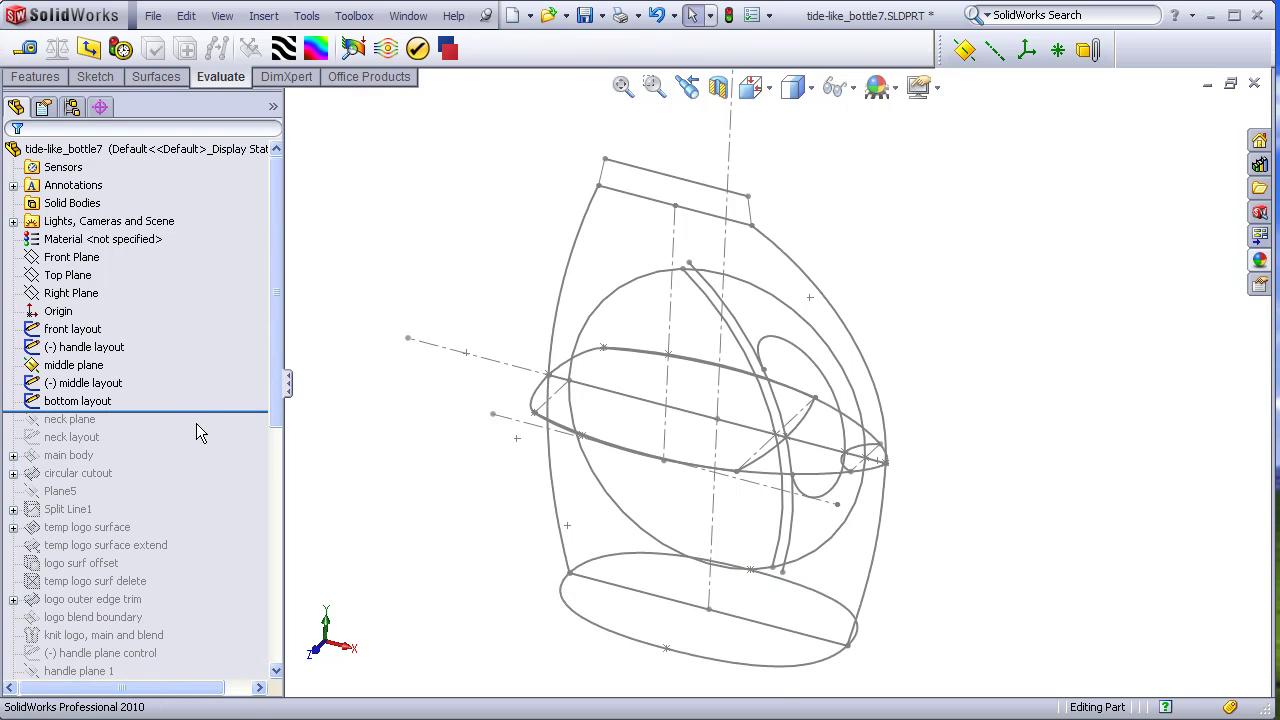
- Roll forward through the neck plane and neck layout, and show the neck ellipse
{"action": "left_click_drag", "start_coordinate": [208, 413], "coordinate": [178, 445]}
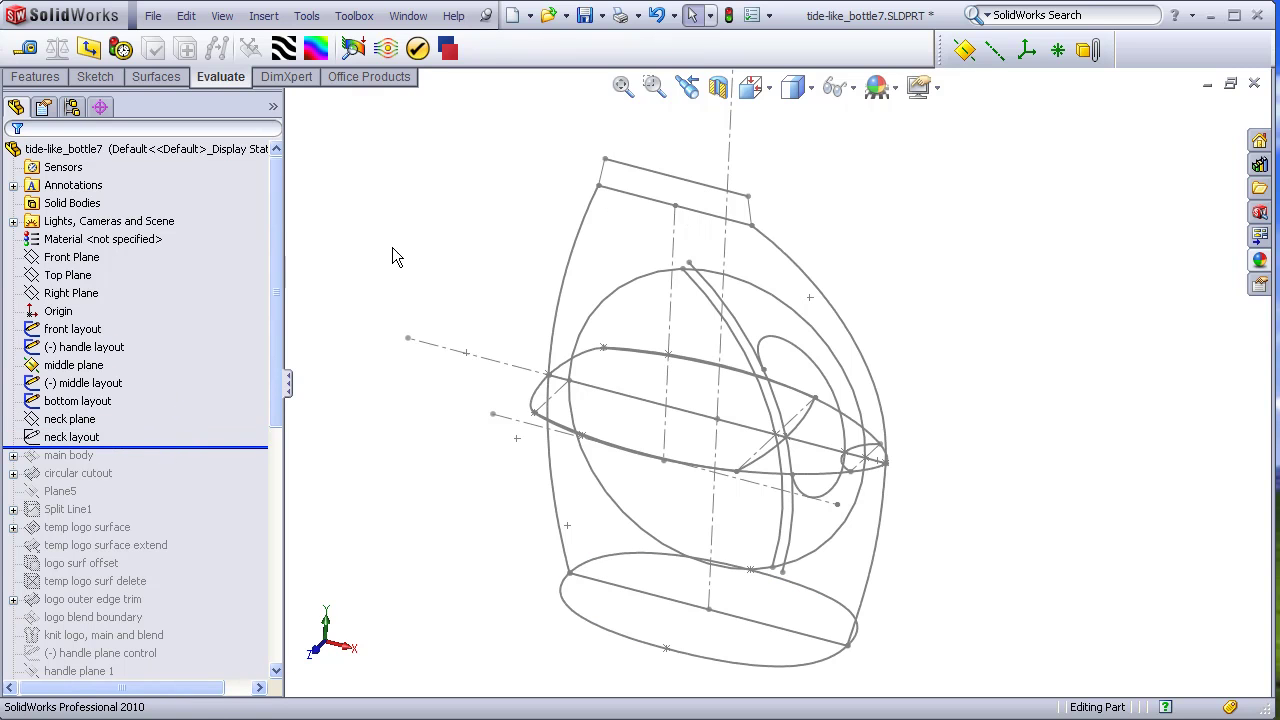
{"action": "left_click", "coordinate": [78, 437]}
{"action": "right_click", "coordinate": [78, 437]}
{"action": "left_click", "coordinate": [90, 404]}
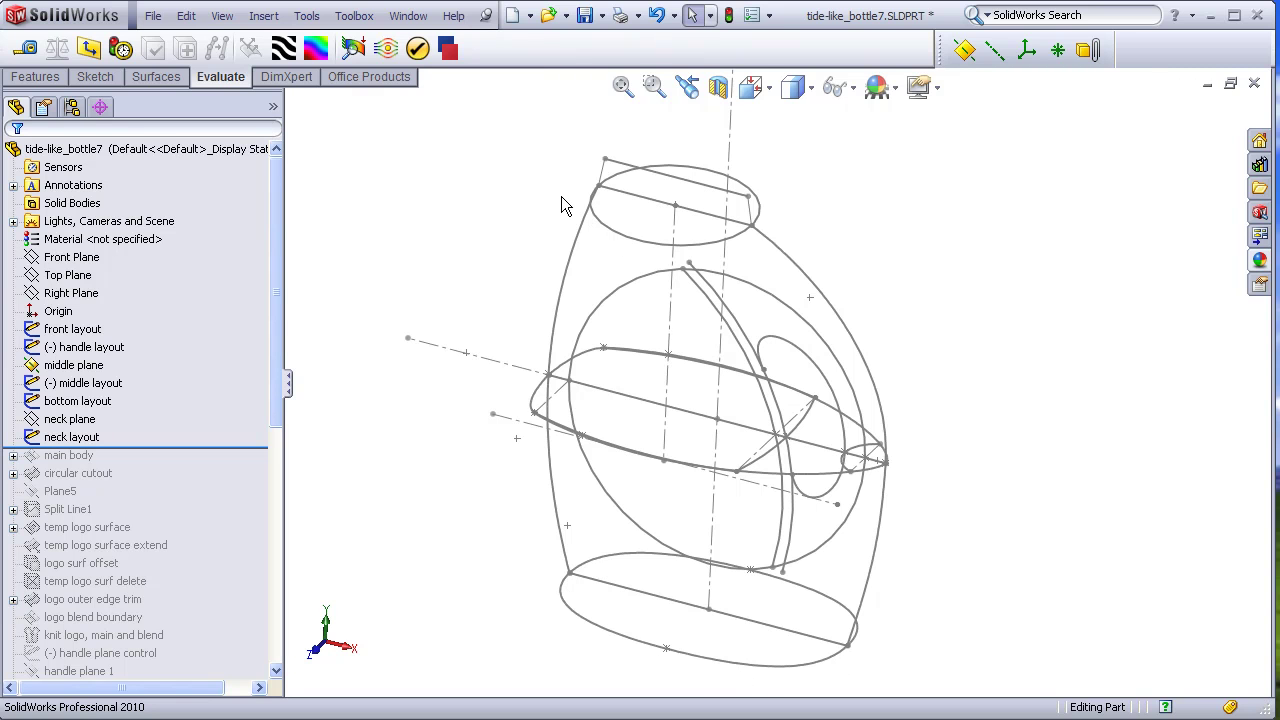
- Roll forward through the red main body surface and the circular cutout, orbiting to inspect both
{"action": "left_click_drag", "start_coordinate": [251, 446], "coordinate": [254, 478]}
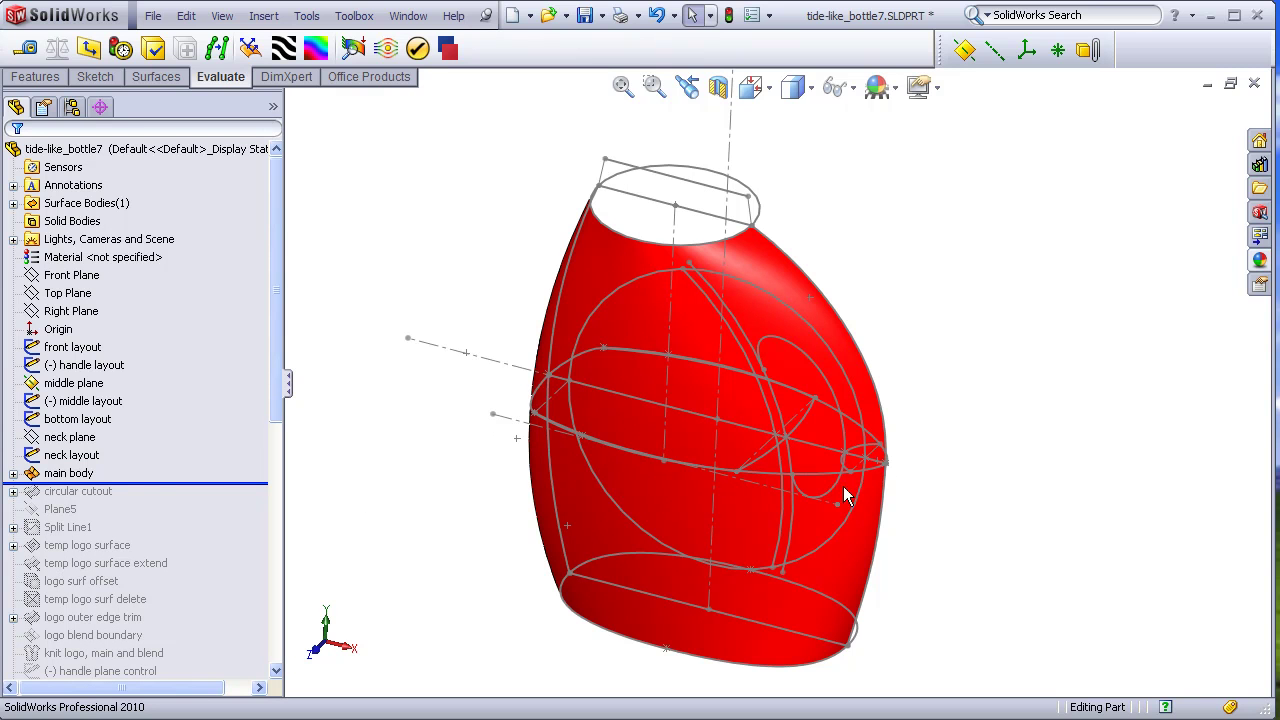
{"action": "middle_click_drag", "start_coordinate": [845, 497], "coordinate": [754, 463]}
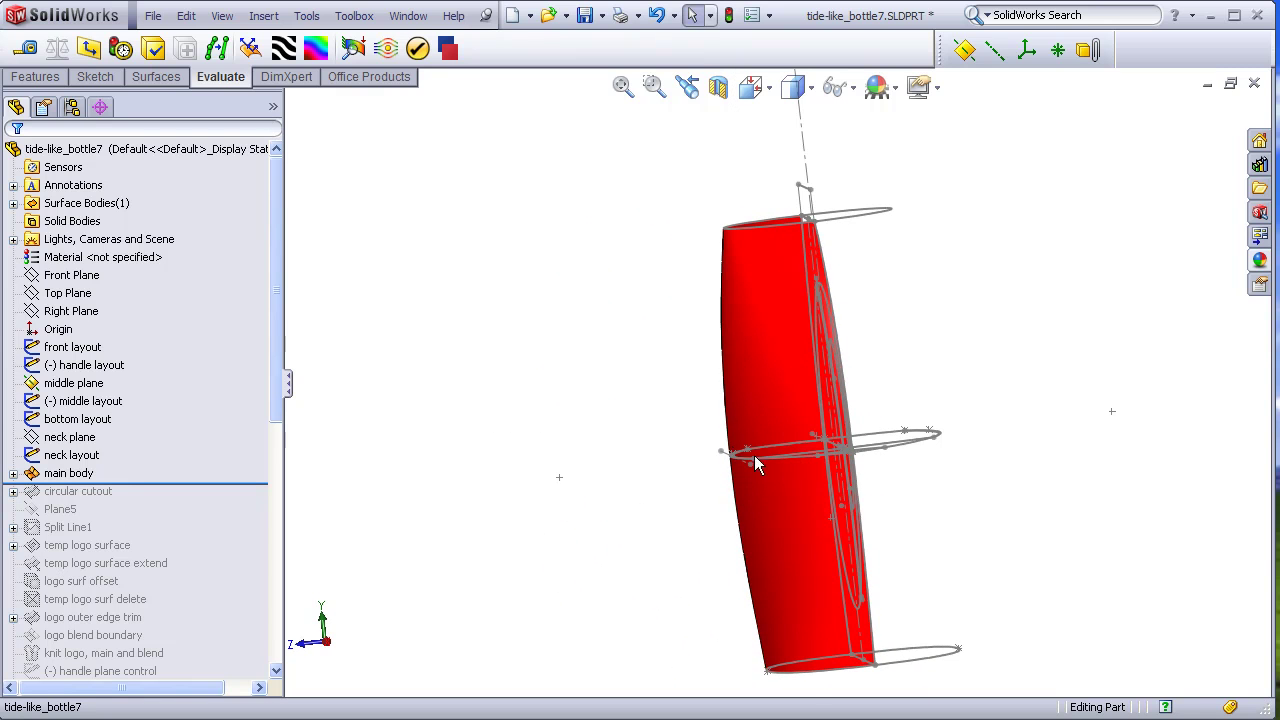
{"action": "middle_click_drag", "start_coordinate": [673, 457], "coordinate": [900, 437]}
{"action": "scroll", "coordinate": [890, 400], "scroll_direction": "down", "scroll_amount": 2}
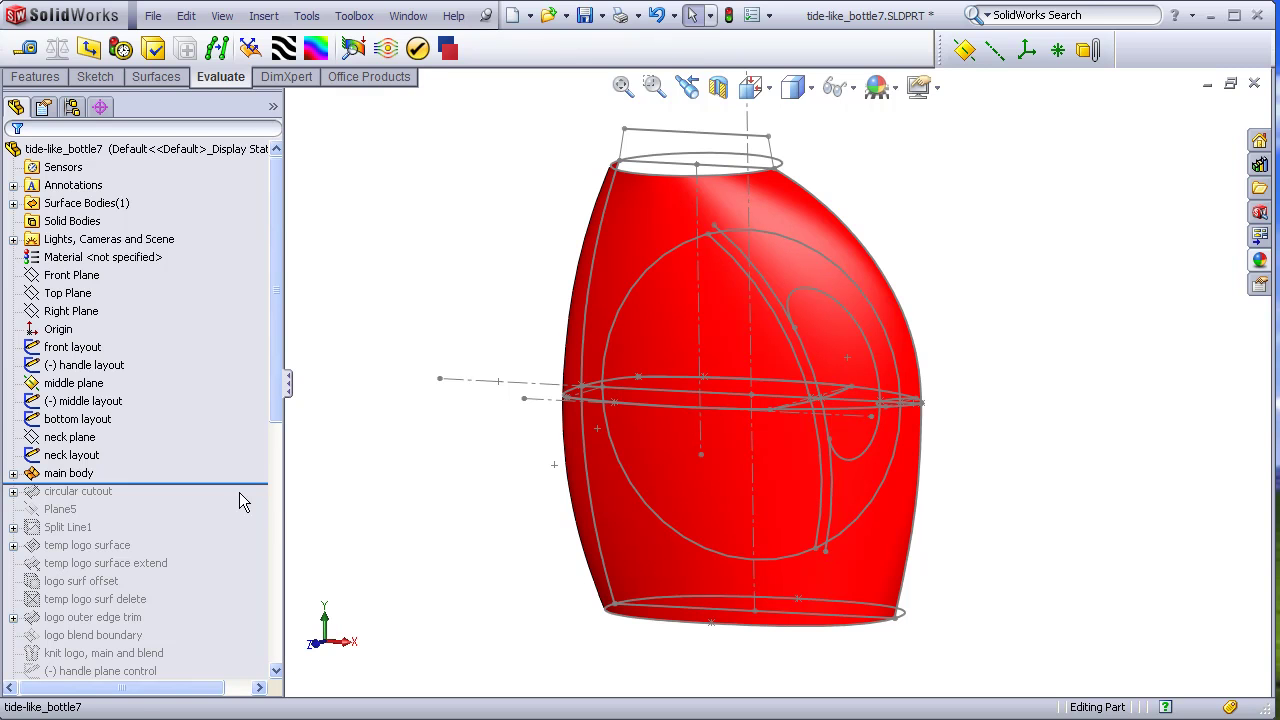
{"action": "left_click_drag", "start_coordinate": [250, 483], "coordinate": [248, 500]}
{"action": "middle_click_drag", "start_coordinate": [328, 505], "coordinate": [400, 472]}
- Hide all sketches, planes and axes, then orbit the red bottle surface
{"action": "left_click", "coordinate": [220, 16]}
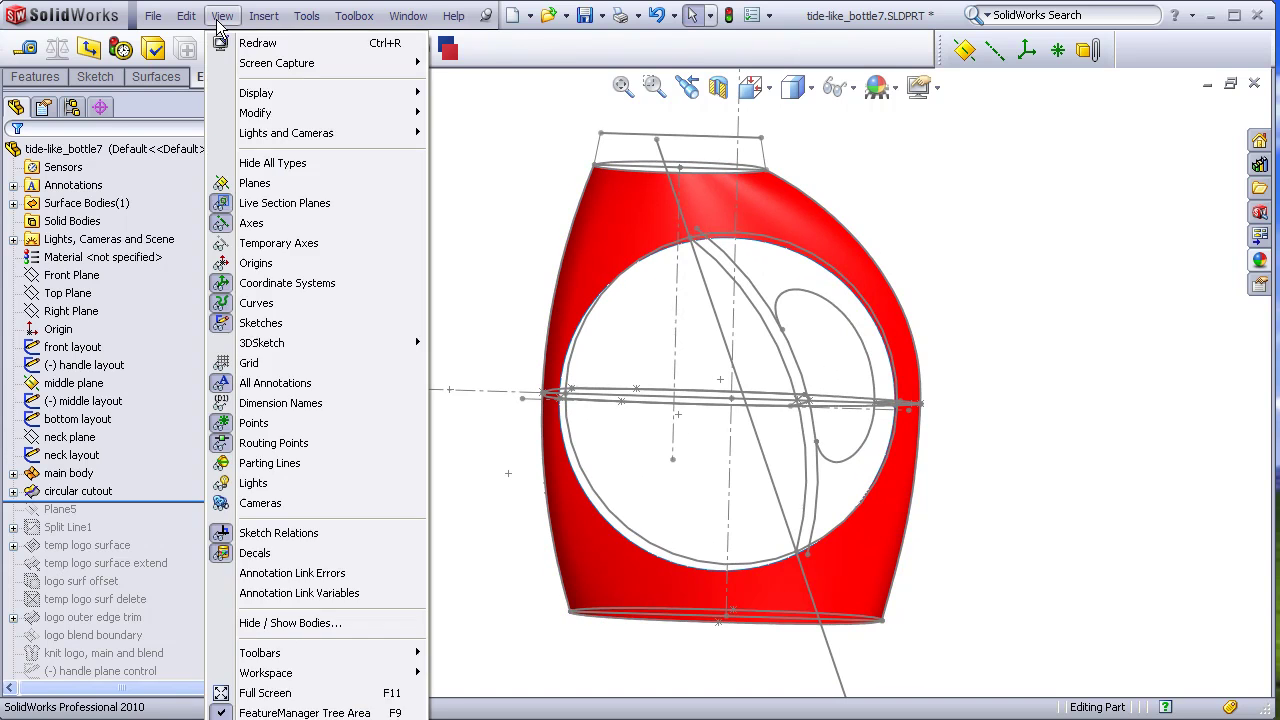
{"action": "left_click", "coordinate": [272, 163]}
{"action": "mouse_move", "coordinate": [341, 298]}
{"action": "middle_mouse_down"}
{"action": "mouse_move", "coordinate": [409, 366]}
{"action": "mouse_move", "coordinate": [533, 365]}
{"action": "middle_mouse_up"}
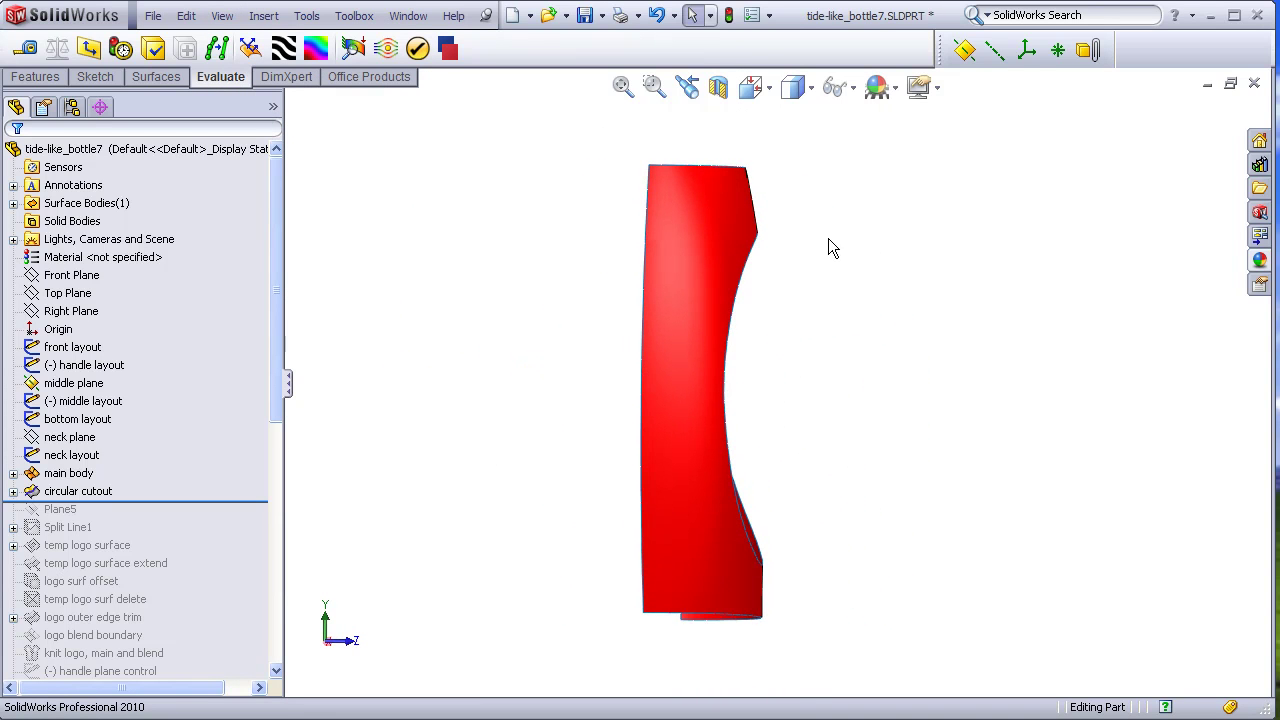
{"action": "middle_click_drag", "start_coordinate": [828, 240], "coordinate": [735, 480]}
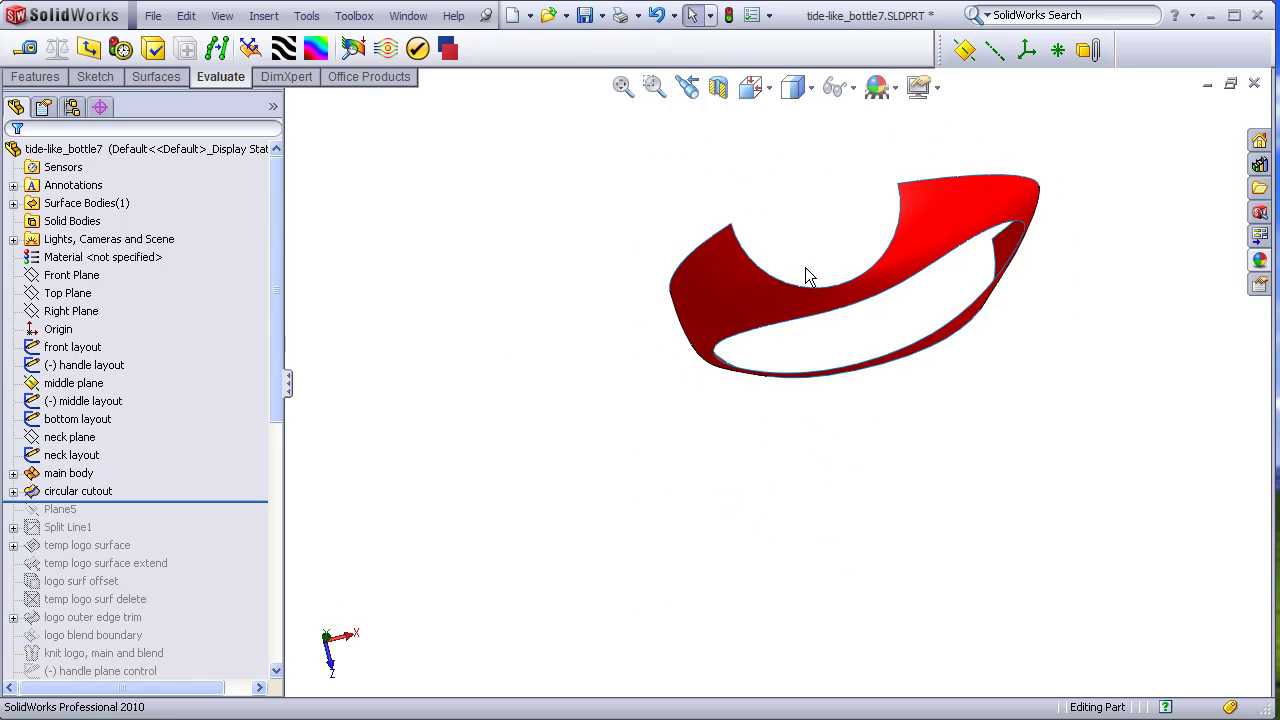
- View the trimmed bottle surface from the Top and zoom in
{"action": "left_click", "coordinate": [750, 87]}
{"action": "left_click", "coordinate": [787, 148]}
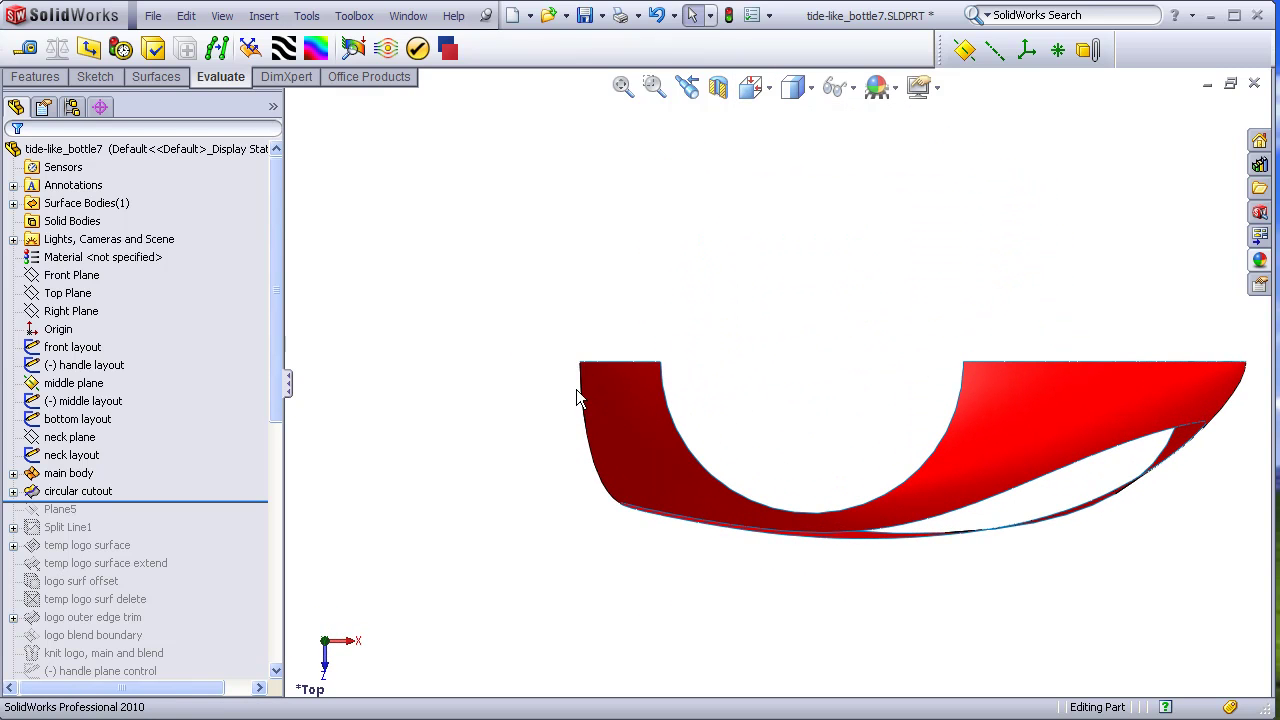
{"action": "scroll", "coordinate": [637, 503], "scroll_direction": "down", "scroll_amount": 4}
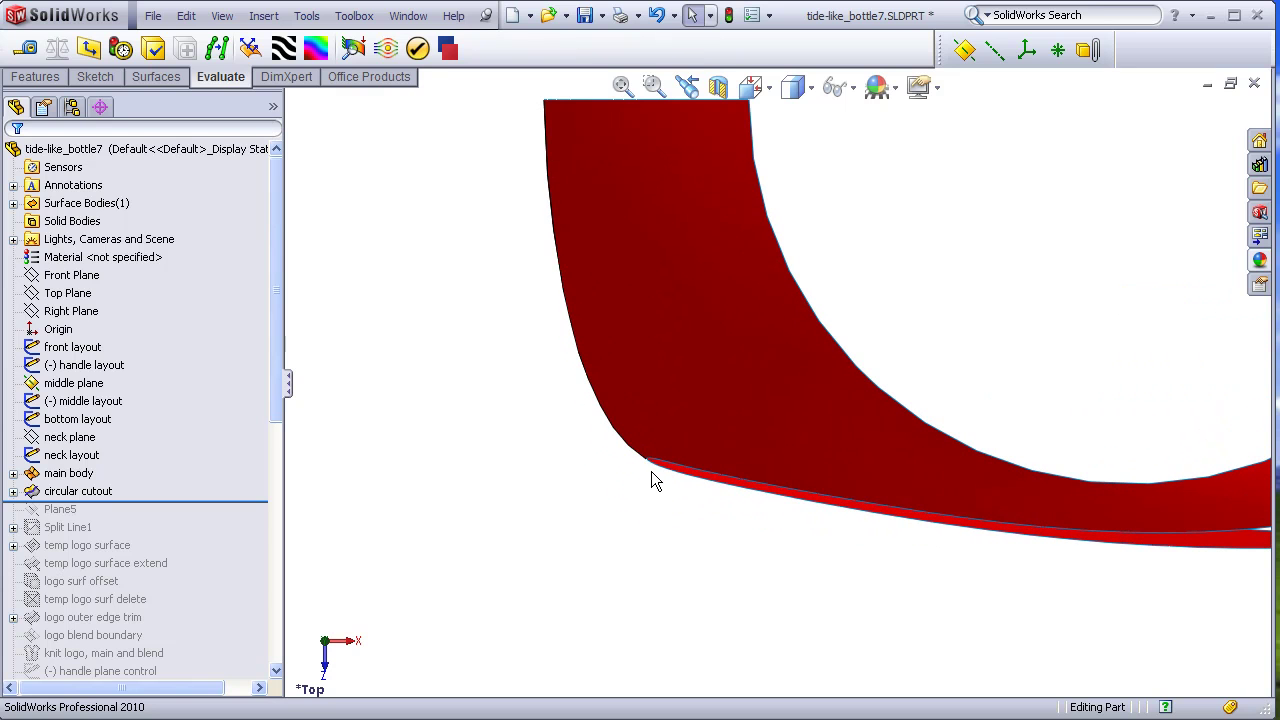